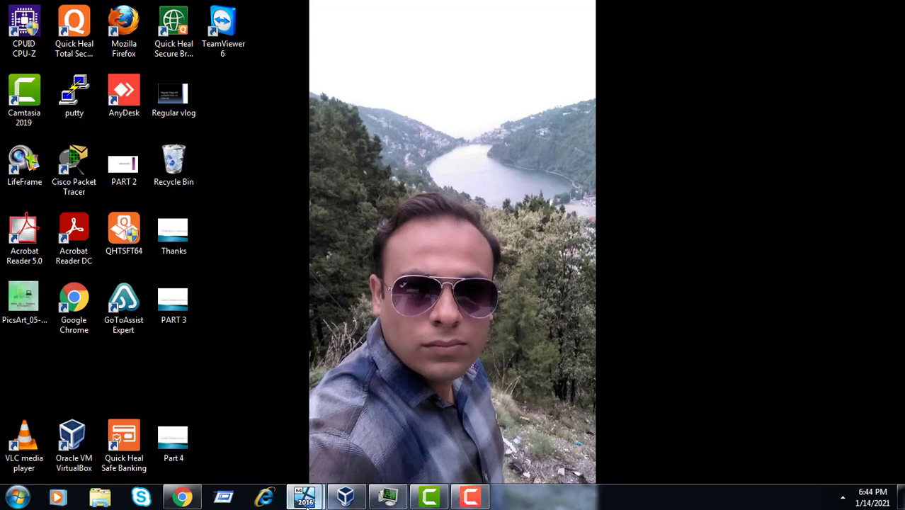
Switch to the 'server 2016' VirtualBox VM window, which shows the Server Manager dashboard.
{"action": "mouse_move", "coordinate": [305, 500]}
{"action": "left_click", "coordinate": [276, 448]}
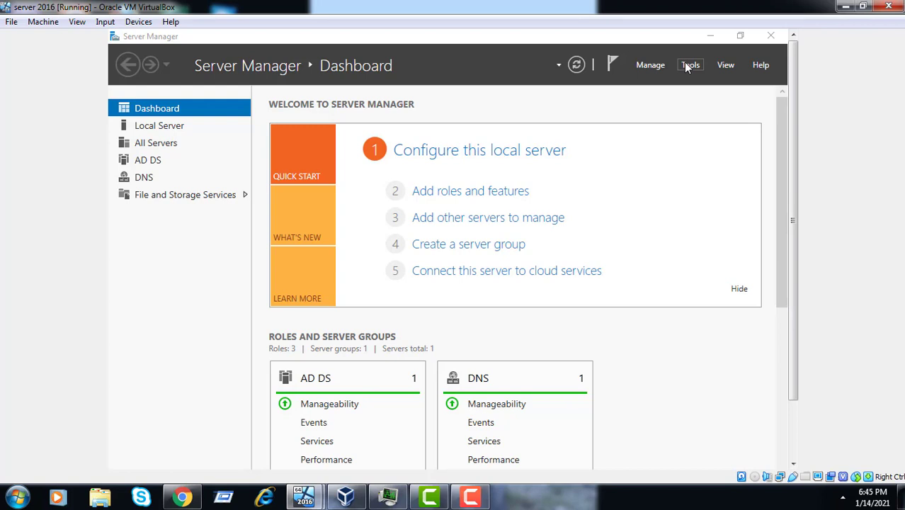
Launch Group Policy Management from Server Manager's Tools menu and bring its window forward.
{"action": "left_click", "coordinate": [688, 65]}
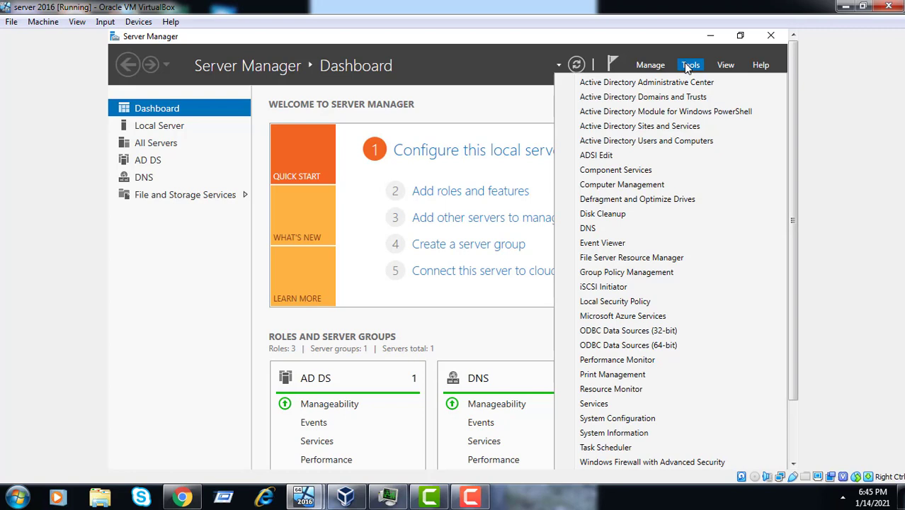
{"action": "left_click", "coordinate": [638, 274]}
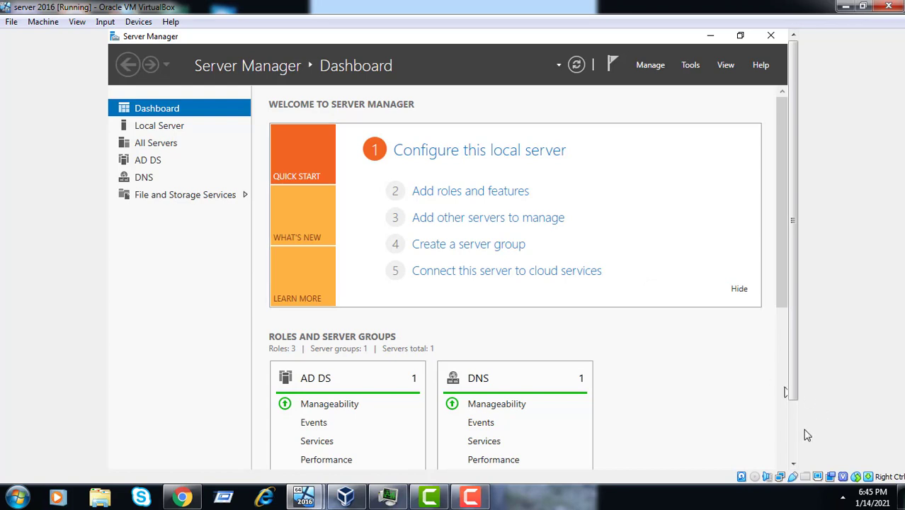
{"action": "scroll", "coordinate": [797, 440], "scroll_direction": "down", "scroll_amount": 2}
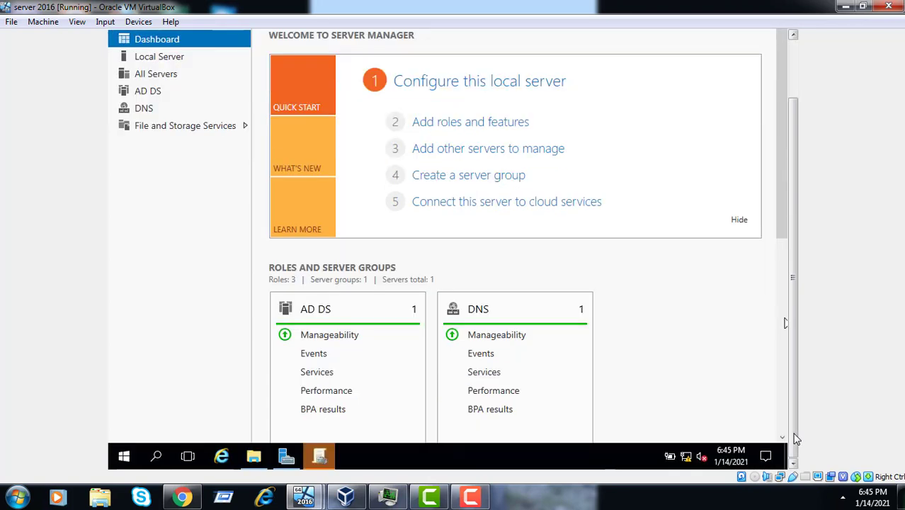
{"action": "left_click", "coordinate": [319, 457]}
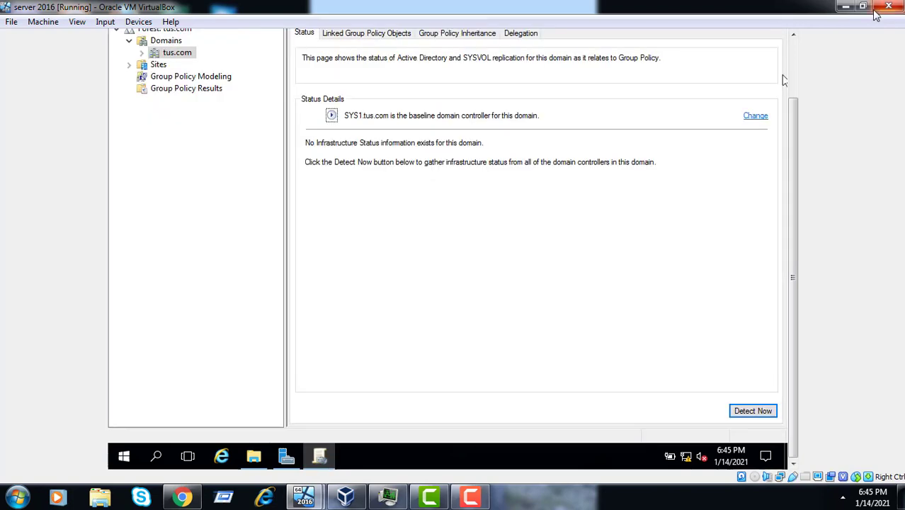
{"action": "scroll", "coordinate": [793, 61], "scroll_direction": "up", "scroll_amount": 2}
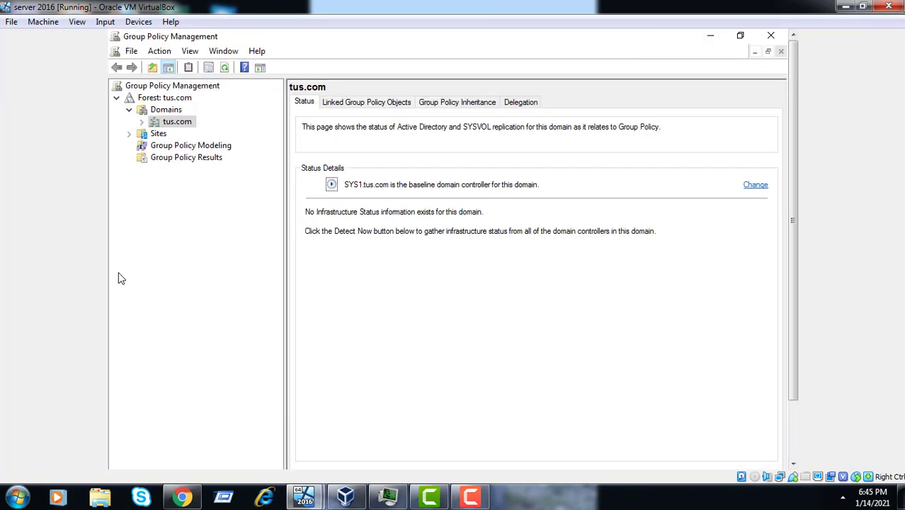
Select tus.com, start then cancel a new linked GPO, and reopen tus.com's context menu.
{"action": "left_click", "coordinate": [181, 126]}
{"action": "right_click", "coordinate": [182, 125]}
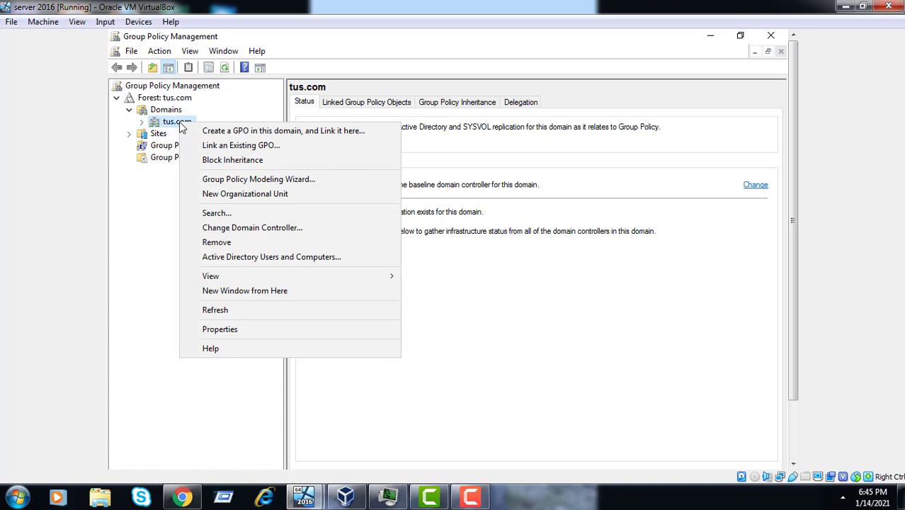
{"action": "left_click", "coordinate": [227, 133]}
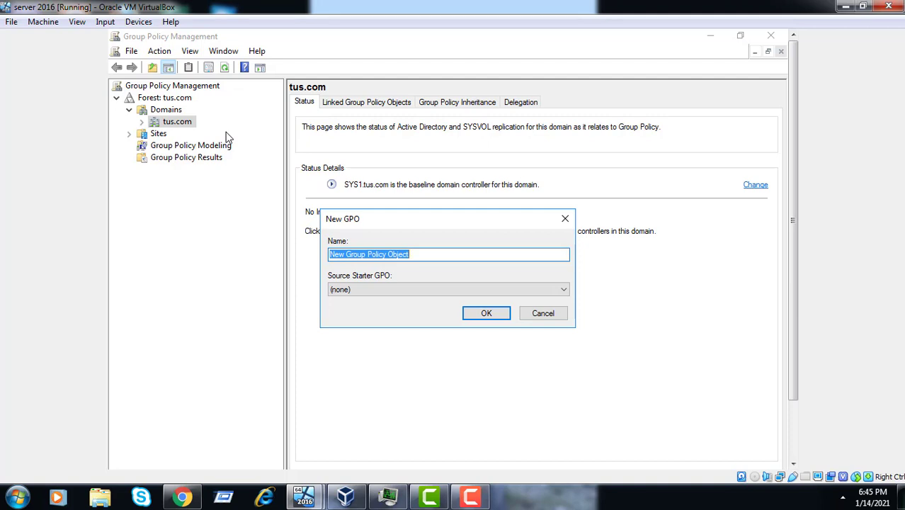
{"action": "left_click", "coordinate": [566, 220]}
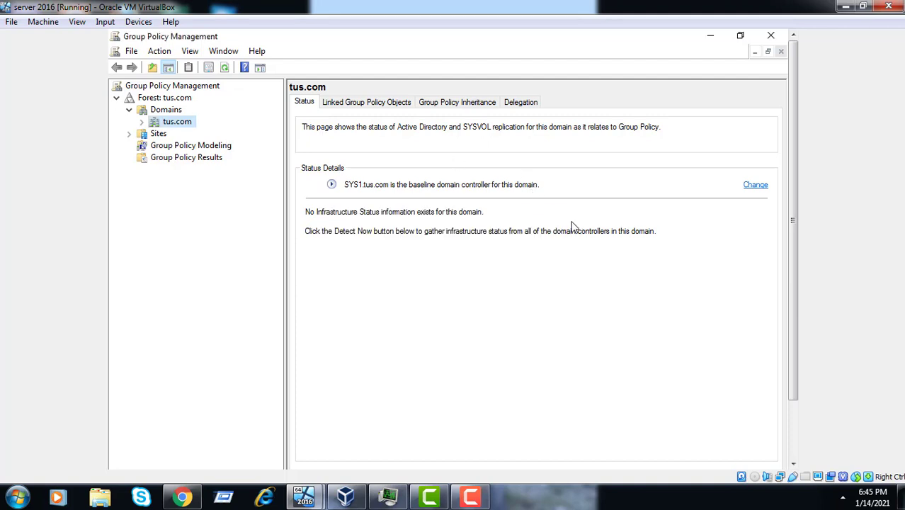
{"action": "right_click", "coordinate": [171, 125]}
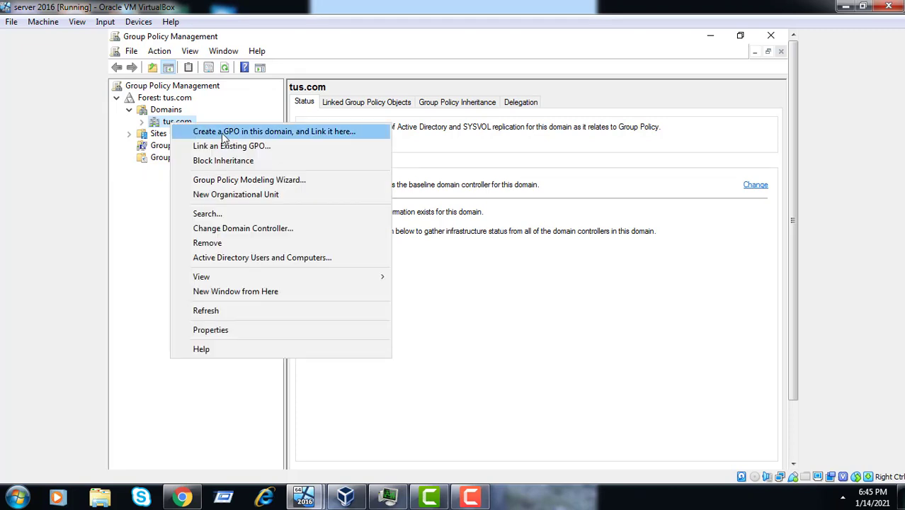
Create a GPO linked to tus.com named 'Remove recylce bin icon from desktop'.
{"action": "left_click", "coordinate": [266, 134]}
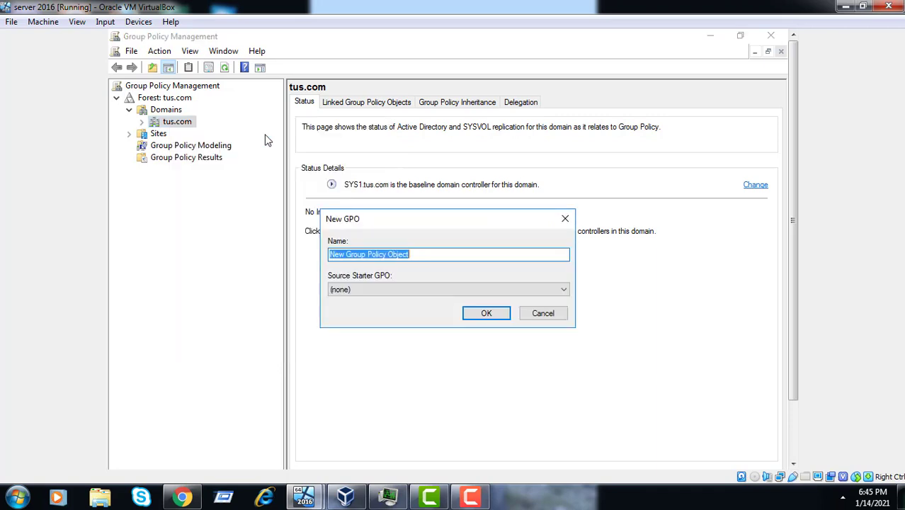
{"action": "key", "text": "BackSpace"}
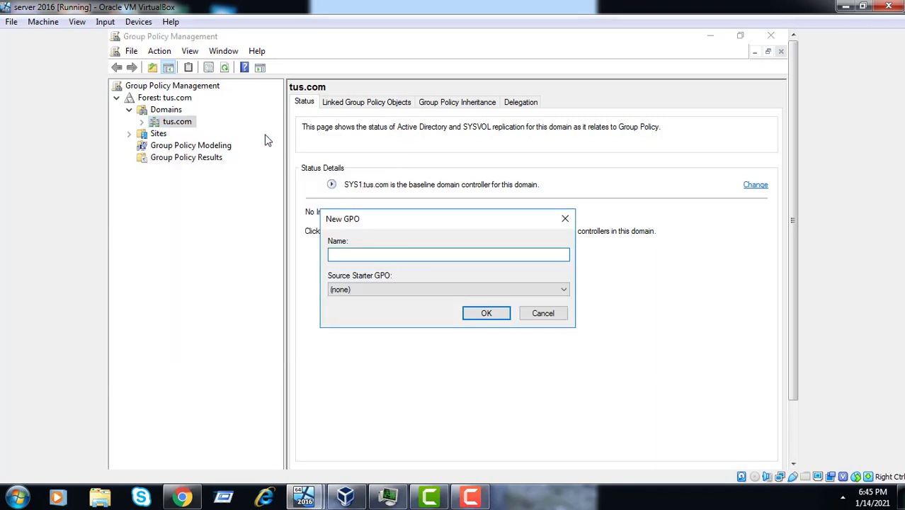
{"action": "type", "text": "Remove recylce bin icon from deskt"}
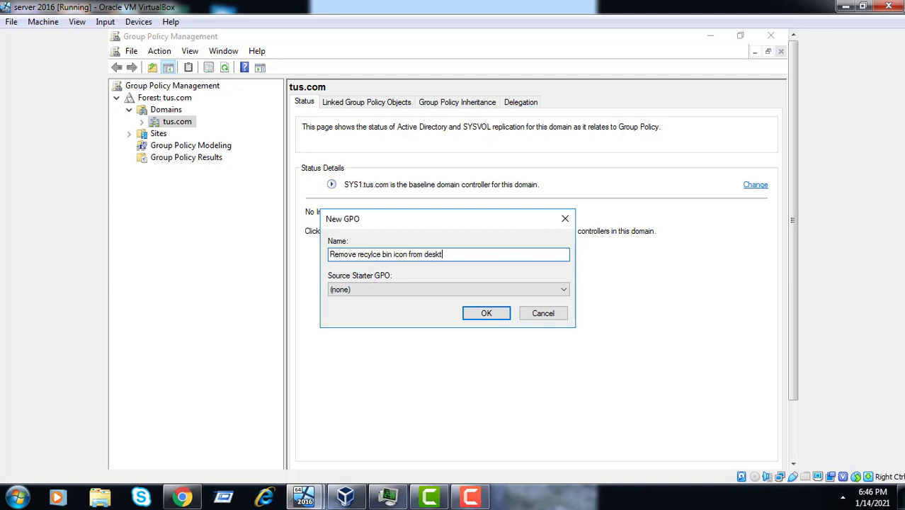
{"action": "type", "text": "op"}
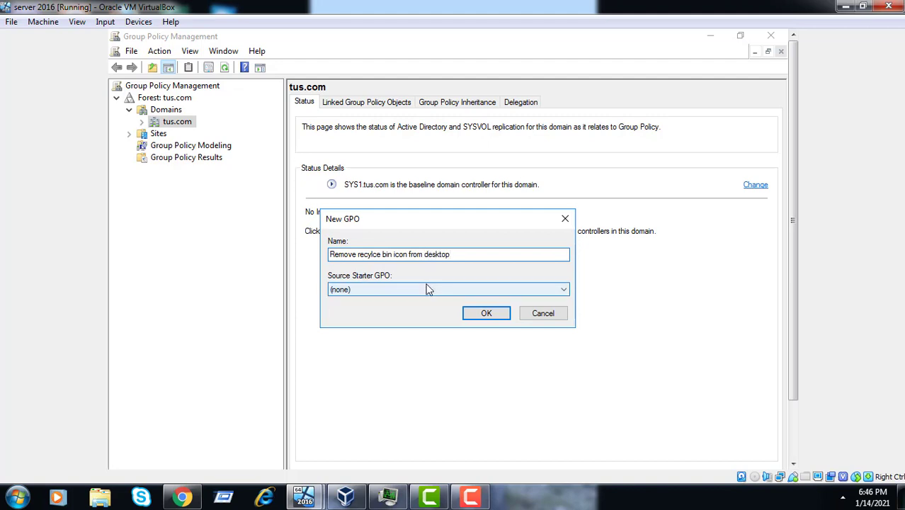
{"action": "left_click", "coordinate": [483, 315]}
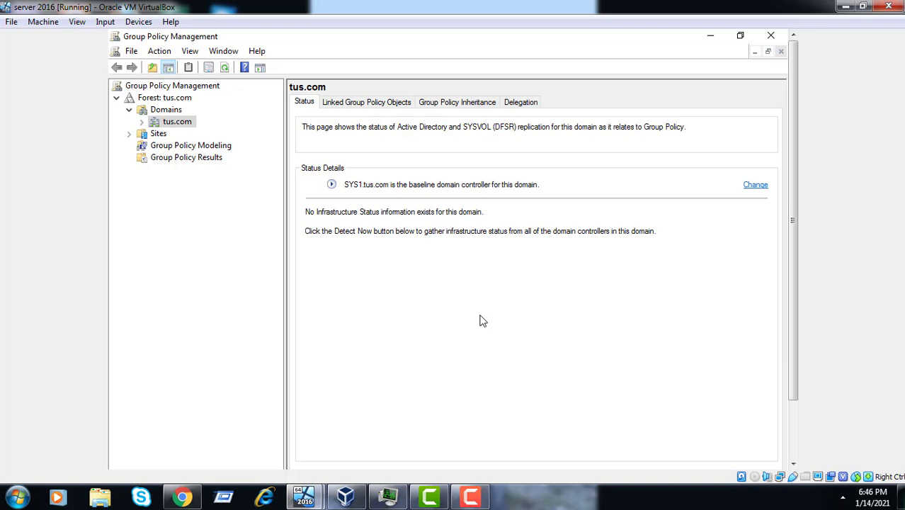
Expand tus.com and edit the new 'Remove recylce bin icon from desktop' GPO link.
{"action": "left_click", "coordinate": [141, 123]}
{"action": "left_click", "coordinate": [209, 146]}
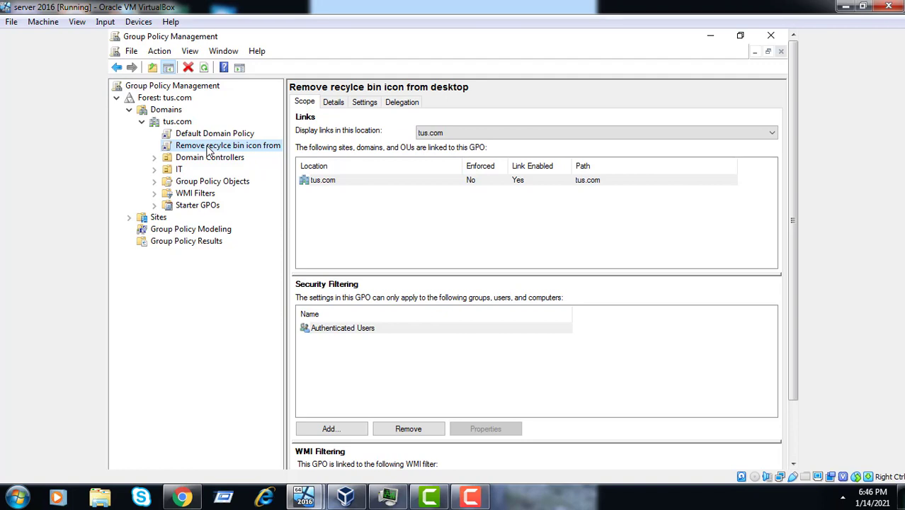
{"action": "right_click", "coordinate": [209, 152]}
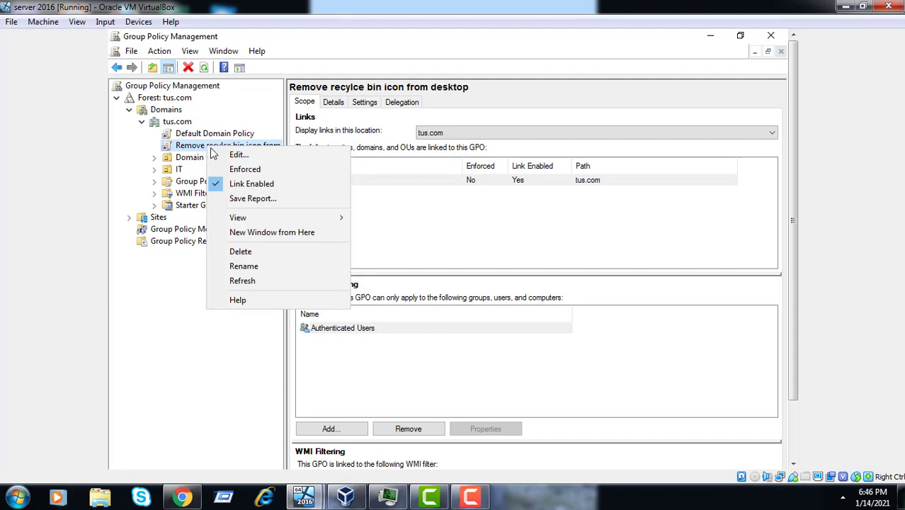
{"action": "left_click", "coordinate": [234, 154]}
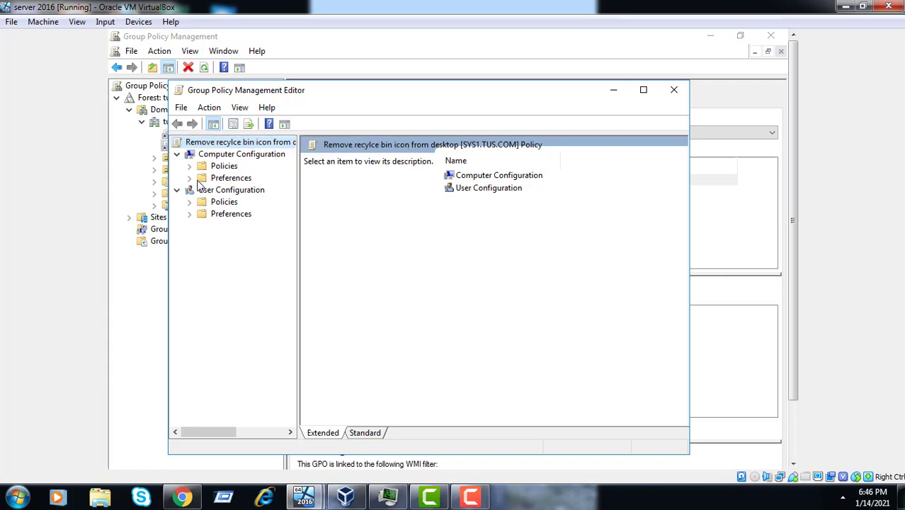
Maximize the editor and open User Configuration > Administrative Templates > Desktop > 'Remove Recycle Bin icon from desktop'.
{"action": "left_click", "coordinate": [643, 90]}
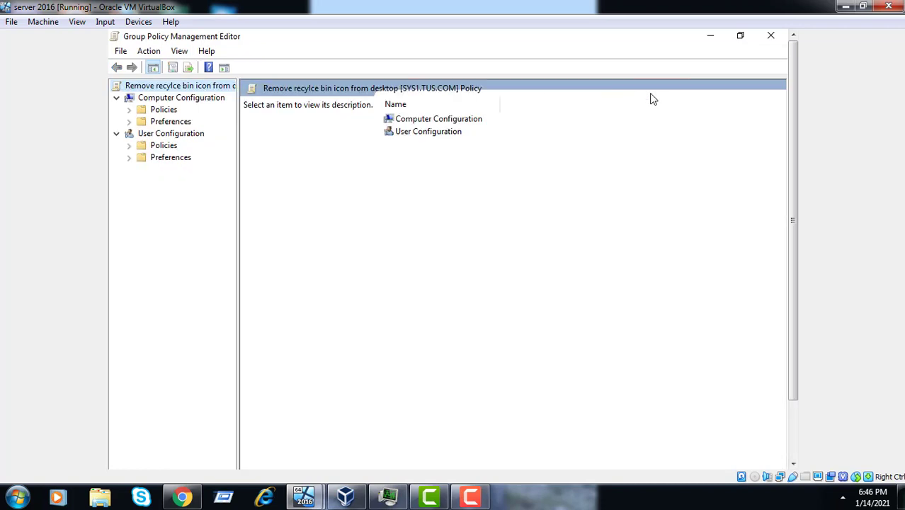
{"action": "left_click", "coordinate": [130, 146]}
{"action": "left_click", "coordinate": [182, 184]}
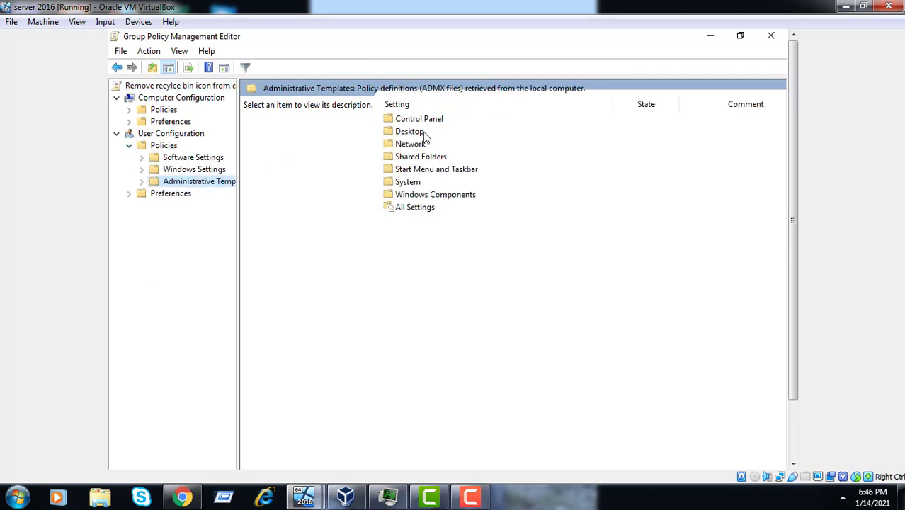
{"action": "left_click", "coordinate": [424, 133]}
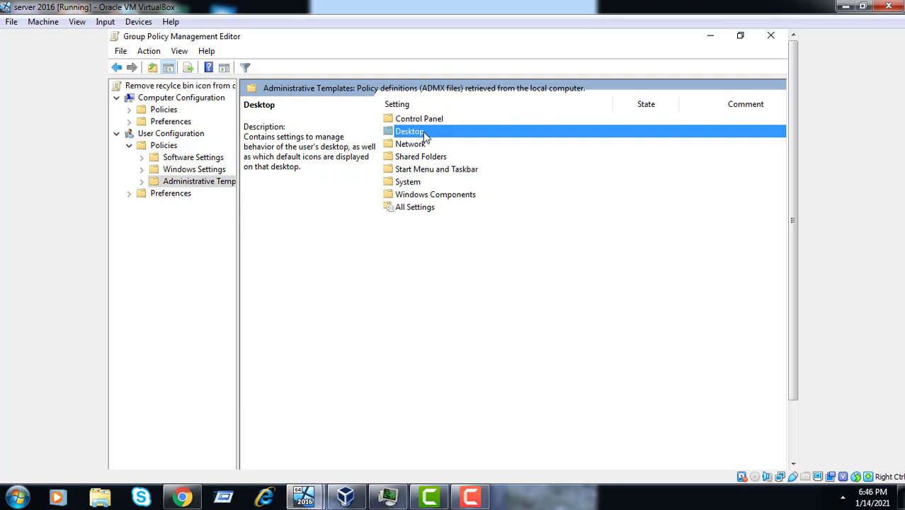
{"action": "double_click", "coordinate": [423, 132]}
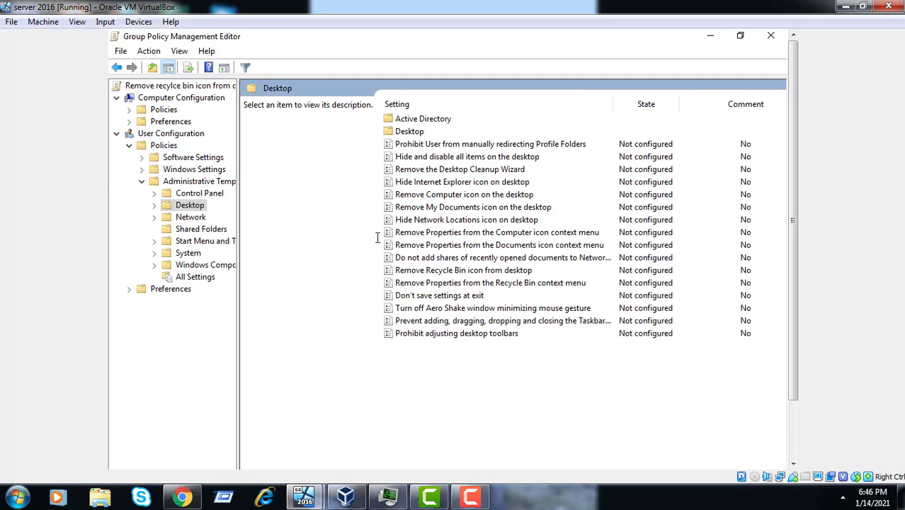
{"action": "left_click", "coordinate": [463, 272]}
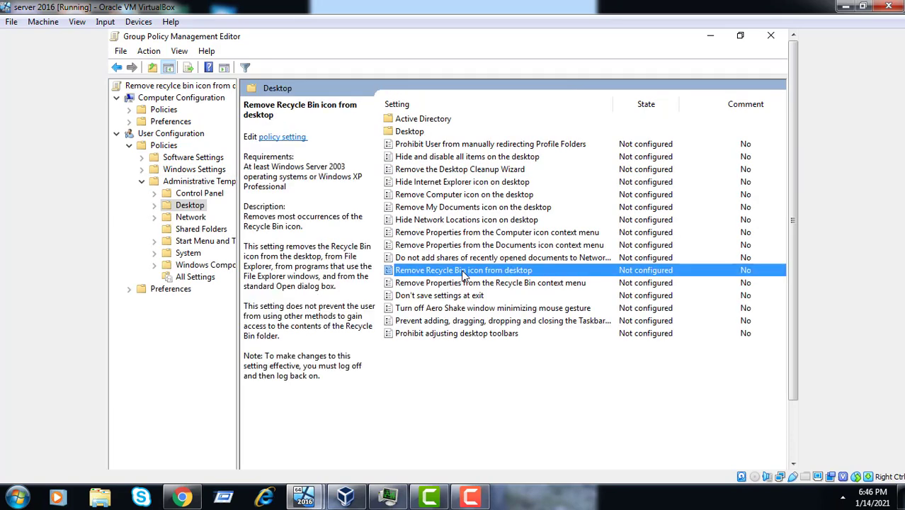
{"action": "right_click", "coordinate": [463, 274]}
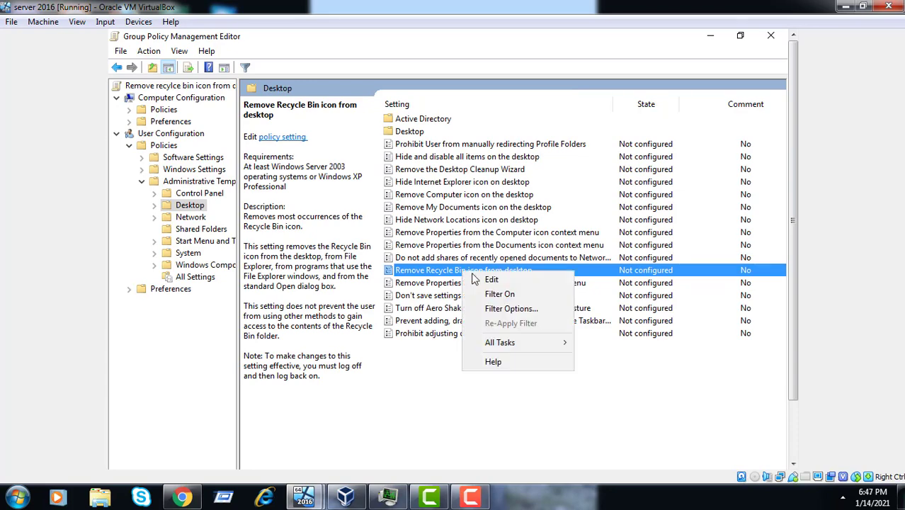
{"action": "left_click", "coordinate": [490, 281]}
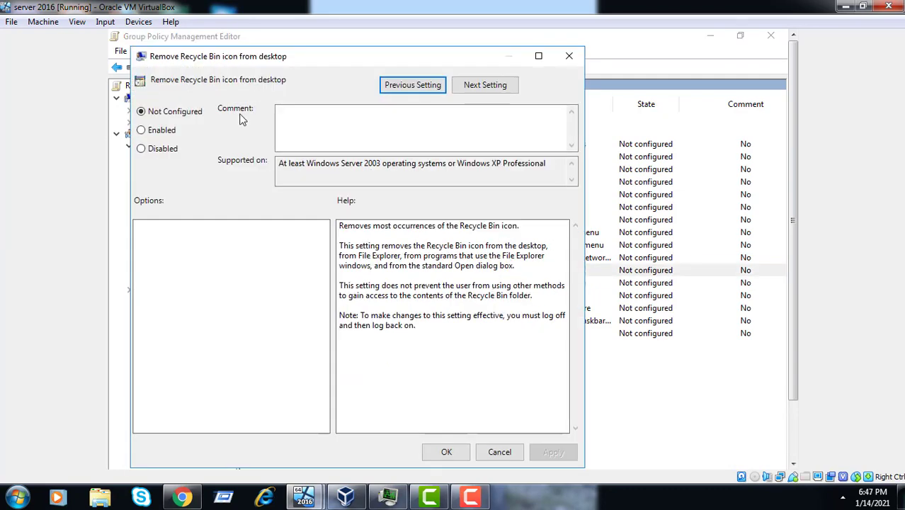
Set 'Remove Recycle Bin icon from desktop' to Enabled, apply, confirm, and close the editor.
{"action": "left_click", "coordinate": [154, 133]}
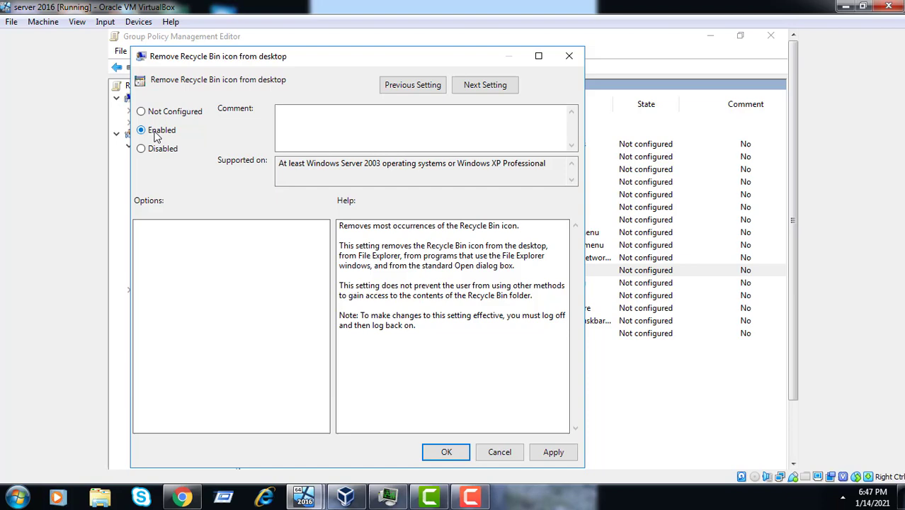
{"action": "left_click", "coordinate": [566, 457]}
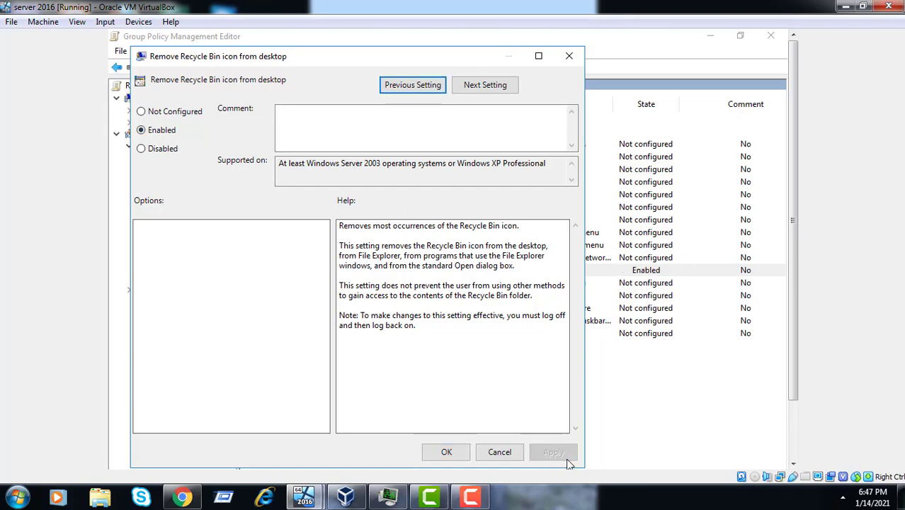
{"action": "left_click", "coordinate": [445, 454]}
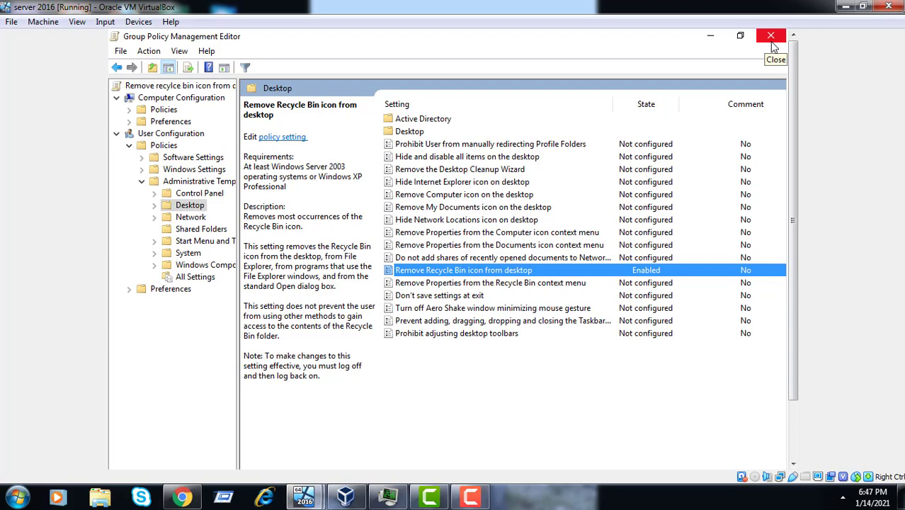
{"action": "left_click", "coordinate": [772, 37]}
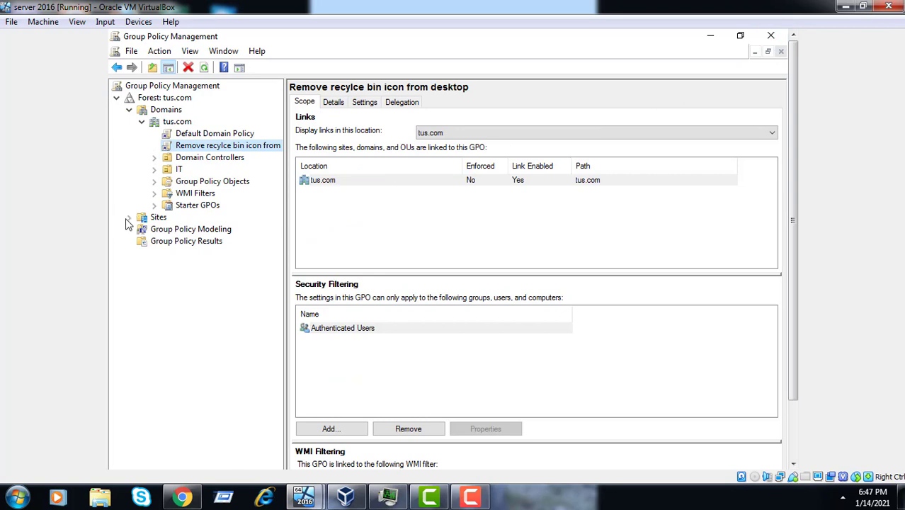
Display Default-First-Site-Name under Sites and select it to see its empty GPO link list.
{"action": "left_click", "coordinate": [157, 219]}
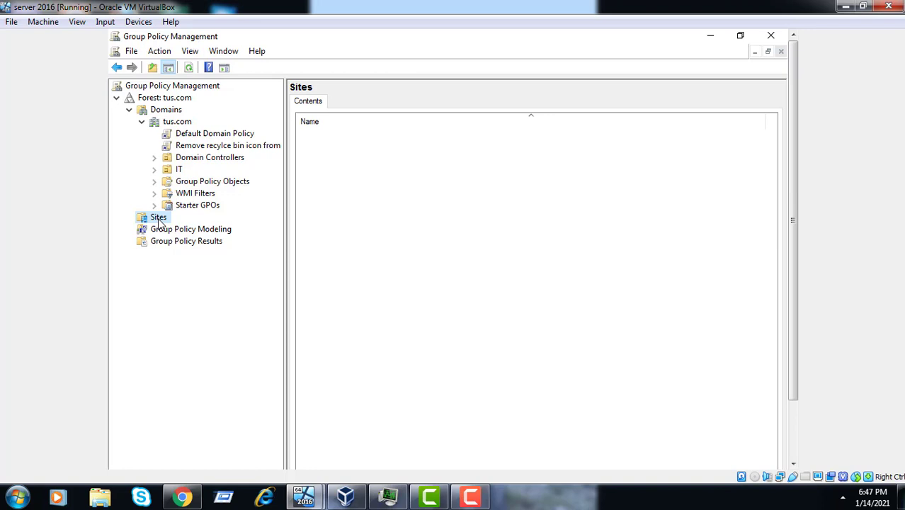
{"action": "right_click", "coordinate": [160, 224]}
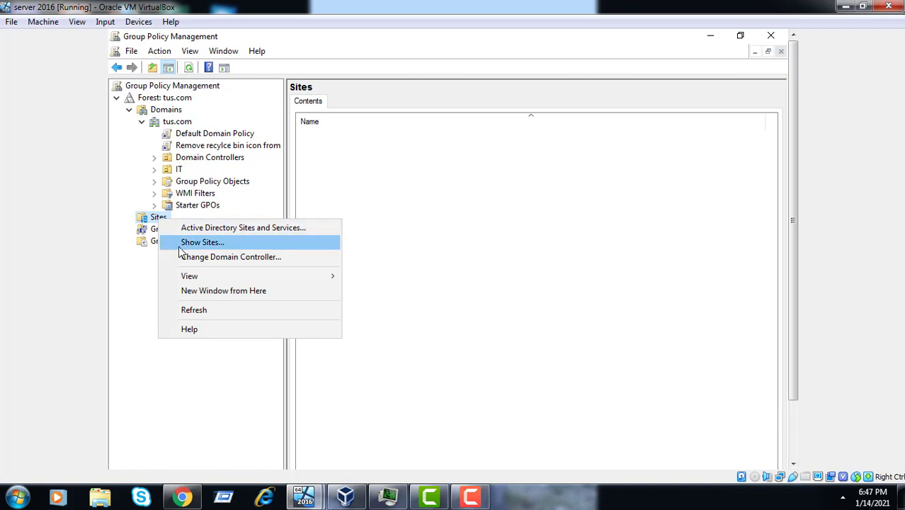
{"action": "left_click", "coordinate": [179, 243]}
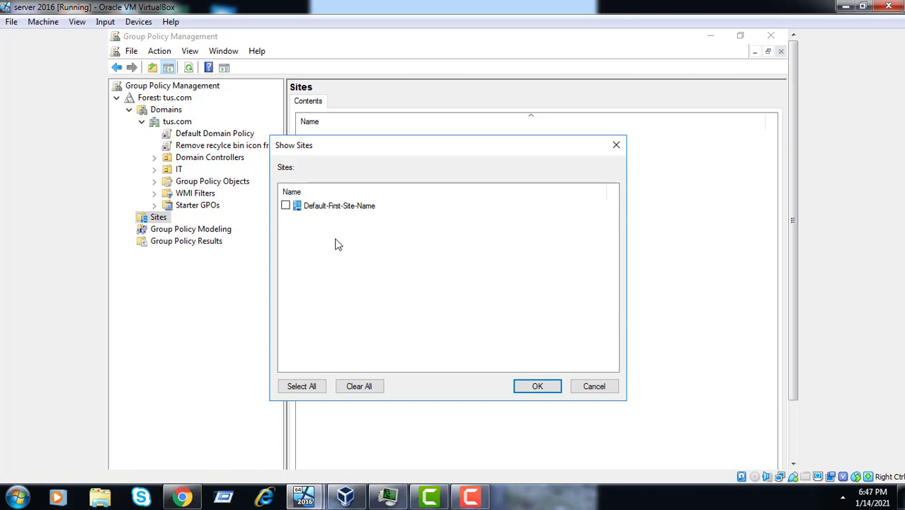
{"action": "left_click", "coordinate": [286, 206]}
{"action": "left_click", "coordinate": [331, 205]}
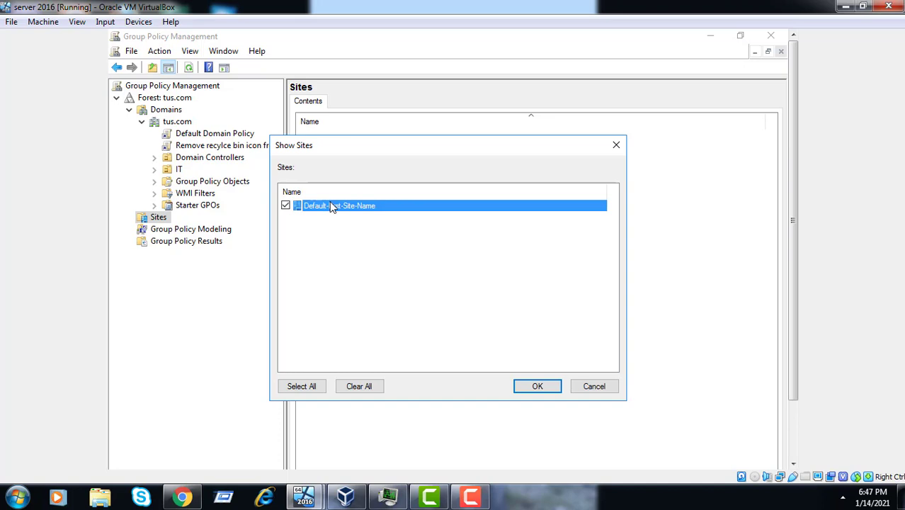
{"action": "left_click", "coordinate": [540, 387]}
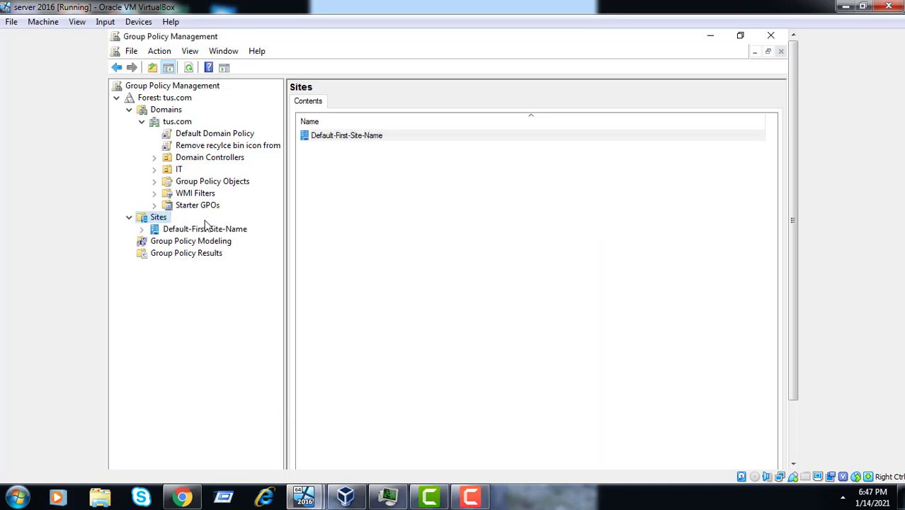
{"action": "left_click", "coordinate": [210, 230]}
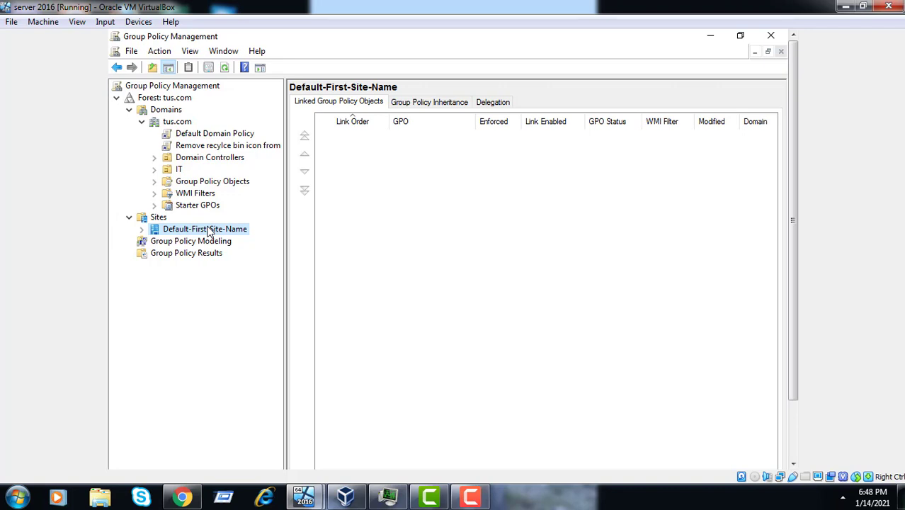
Open 'Link an Existing GPO...' for Default-First-Site-Name.
{"action": "right_click", "coordinate": [210, 232]}
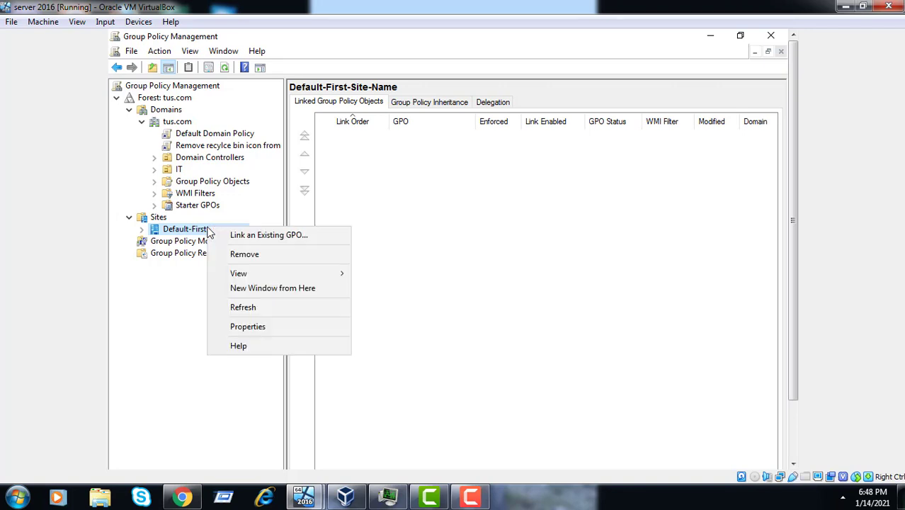
{"action": "left_click", "coordinate": [251, 238]}
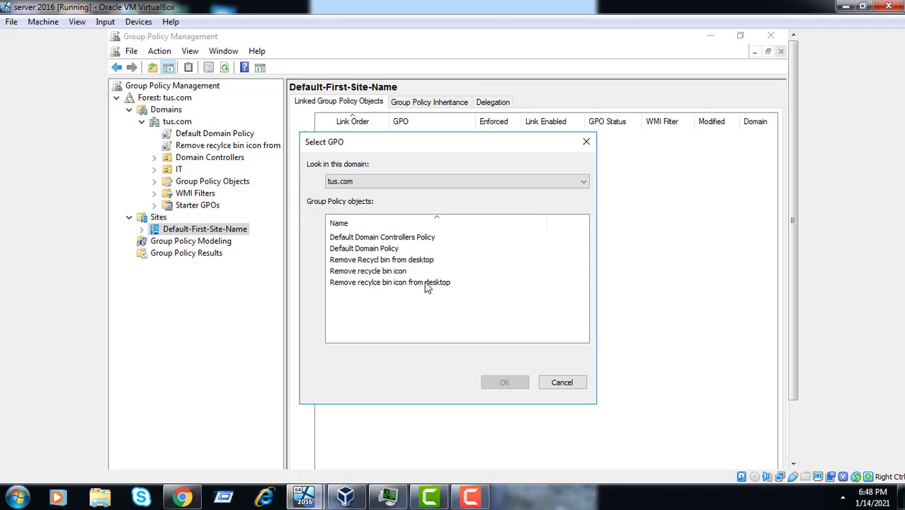
Choose 'Remove recylce bin icon from desktop' in Select GPO and confirm linking it to the site.
{"action": "left_click", "coordinate": [427, 282]}
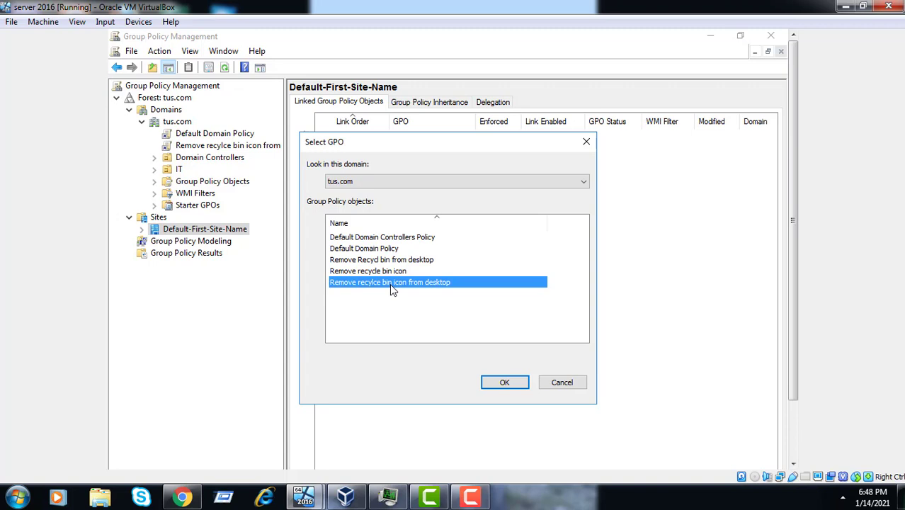
{"action": "left_click", "coordinate": [518, 383]}
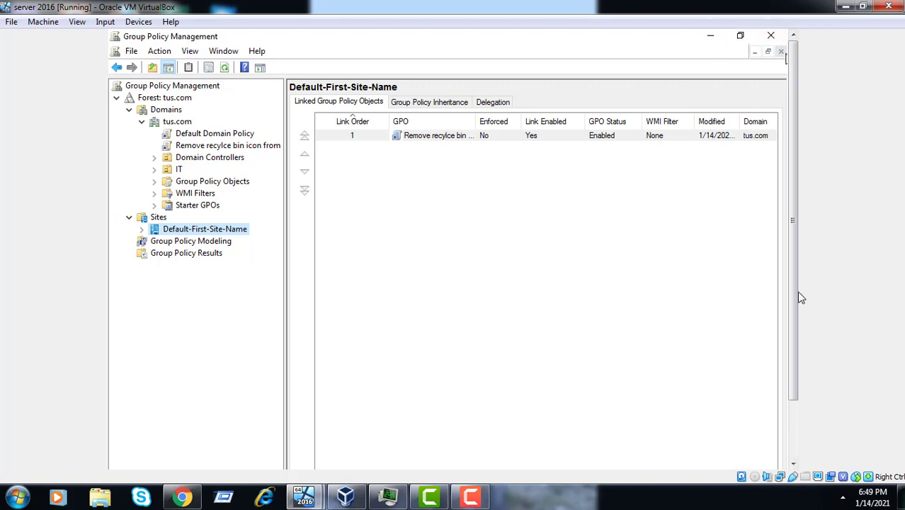
Launch a Command Prompt on the member server from the File Explorer address bar with cmd.
{"action": "left_click", "coordinate": [793, 438]}
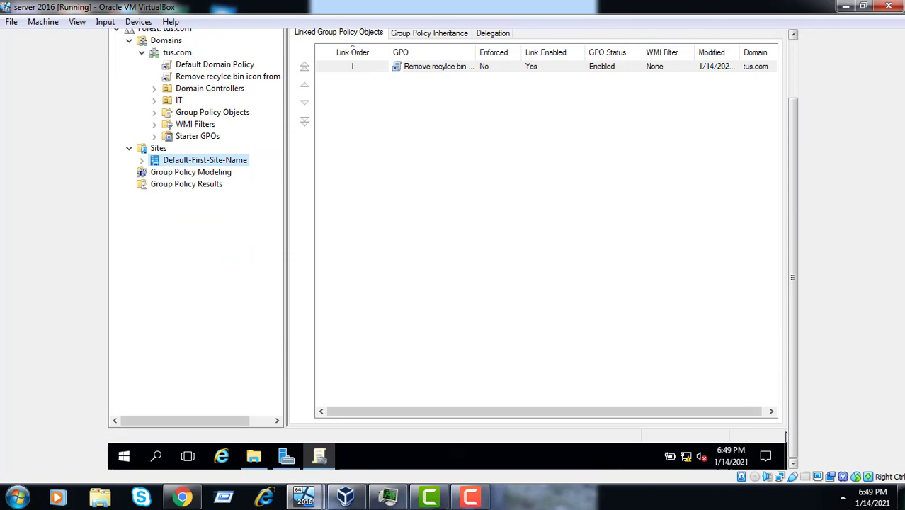
{"action": "left_click", "coordinate": [262, 460]}
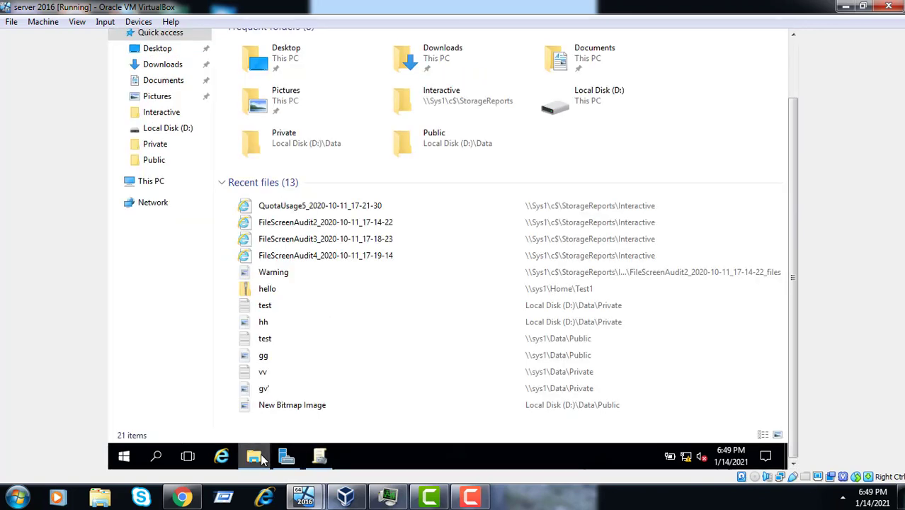
{"action": "left_click", "coordinate": [795, 66]}
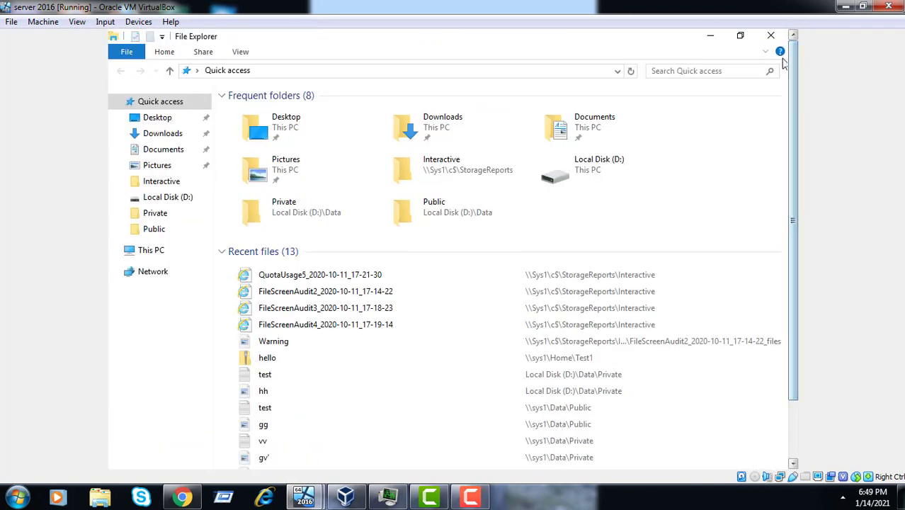
{"action": "left_click", "coordinate": [475, 74]}
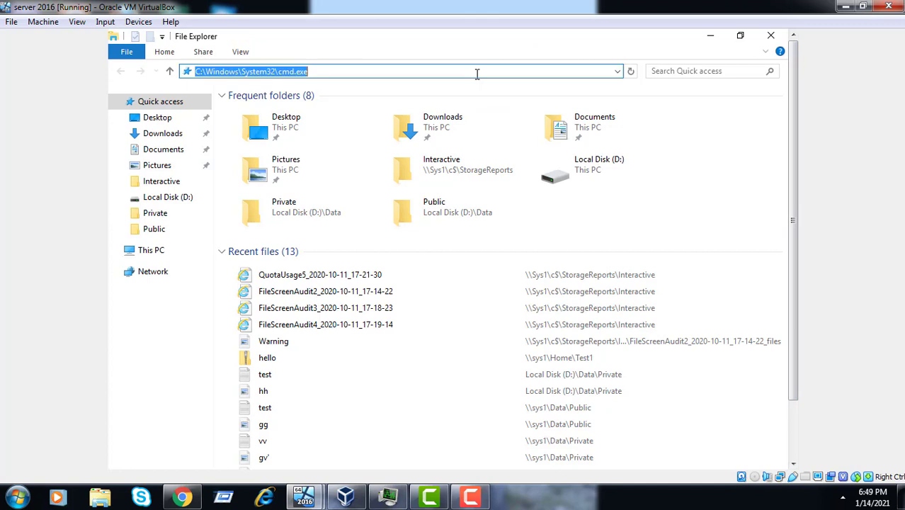
{"action": "type", "text": "cmd"}
{"action": "key", "text": "Return"}
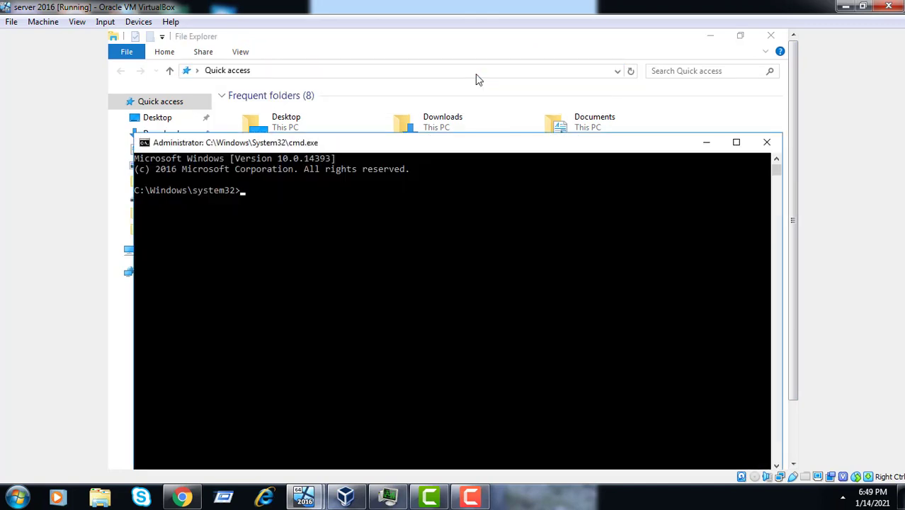
Run gpupdate /force, correcting the typo, so computer and user policies both update.
{"action": "type", "text": "gpupdate/fro"}
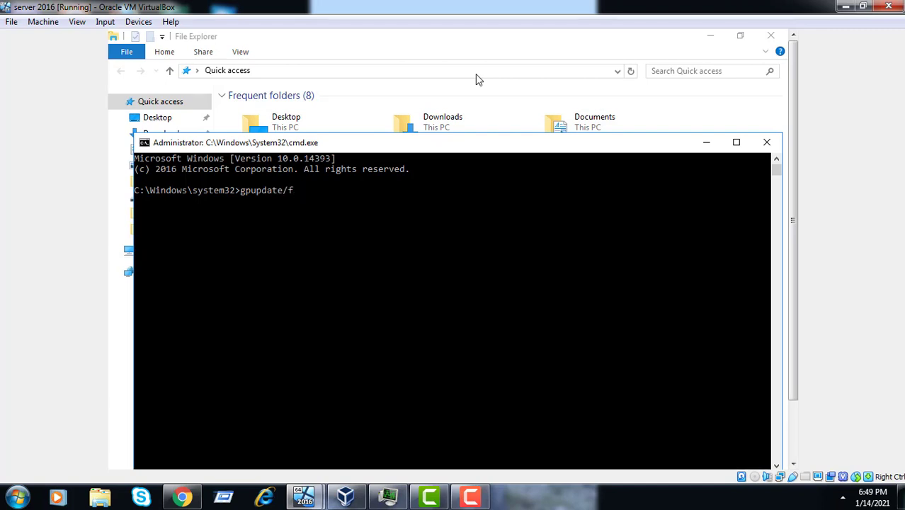
{"action": "key", "text": "BackSpace"}
{"action": "key", "text": "BackSpace"}
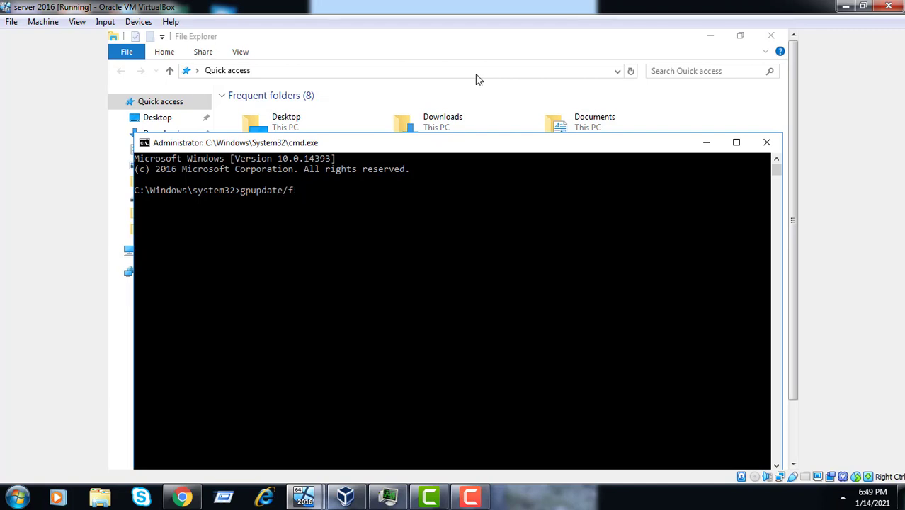
{"action": "type", "text": "orce"}
{"action": "key", "text": "Return"}
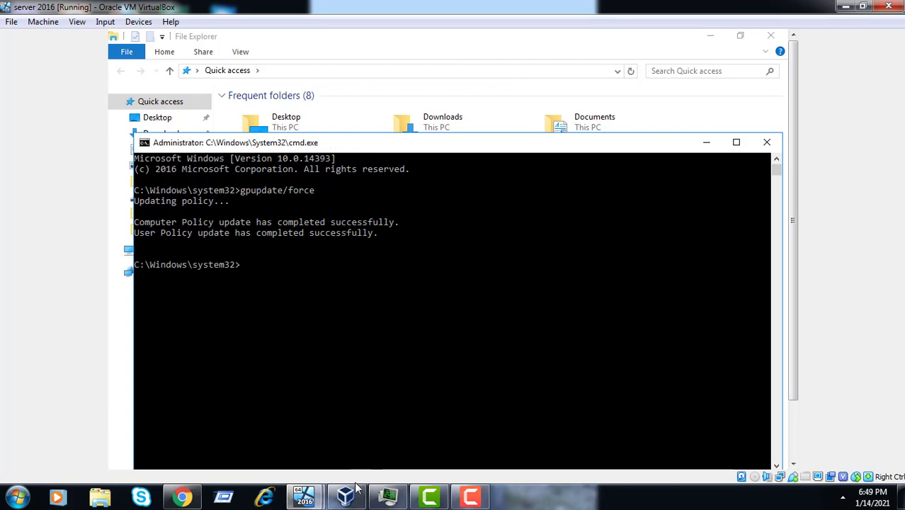
{"action": "left_click", "coordinate": [355, 495]}
{"action": "left_click", "coordinate": [356, 495]}
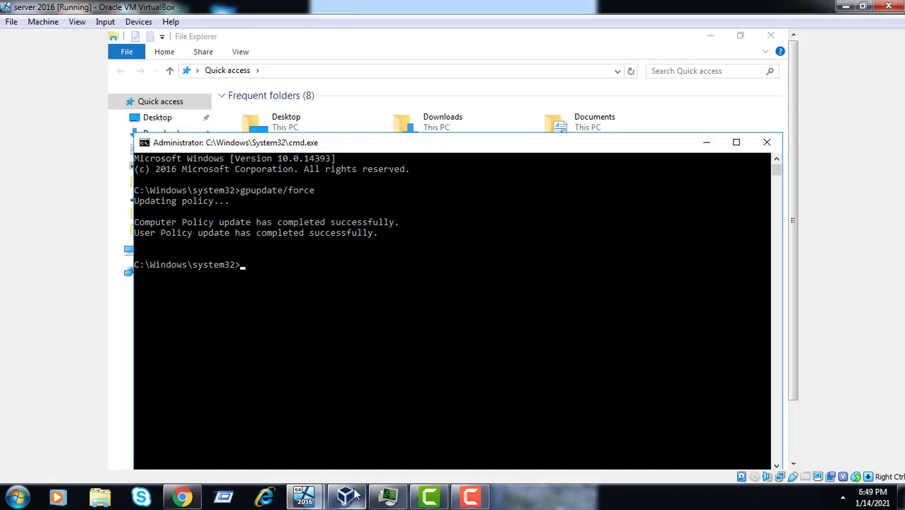
Switch to the Member server VM, send Ctrl-Alt-Del, and enter the account password.
{"action": "mouse_move", "coordinate": [305, 498]}
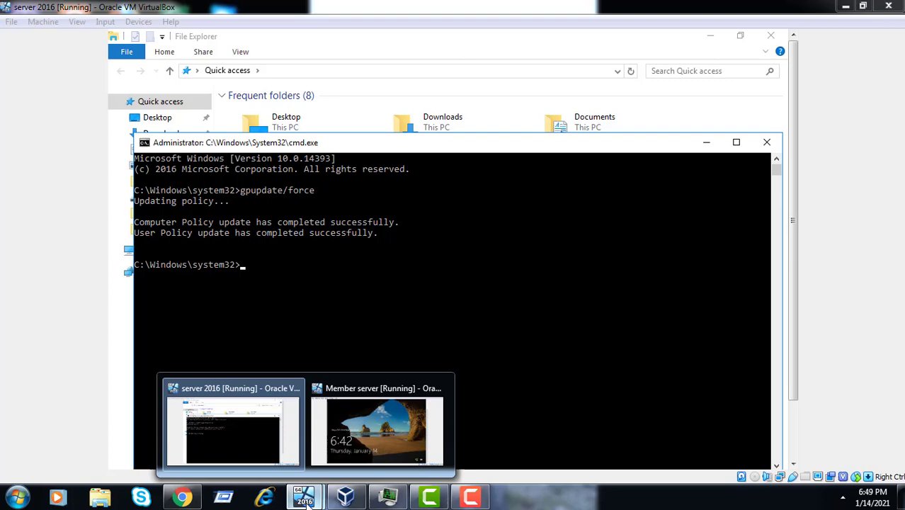
{"action": "left_click", "coordinate": [401, 432]}
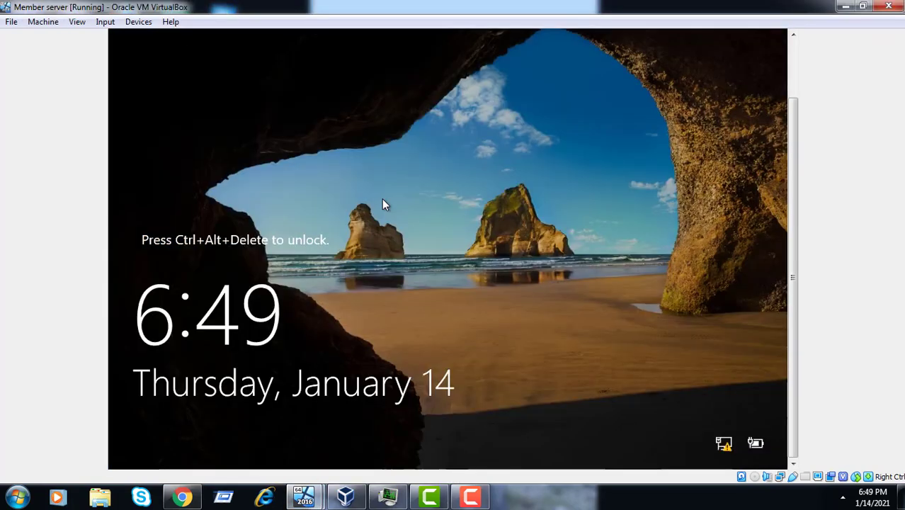
{"action": "left_click", "coordinate": [105, 22]}
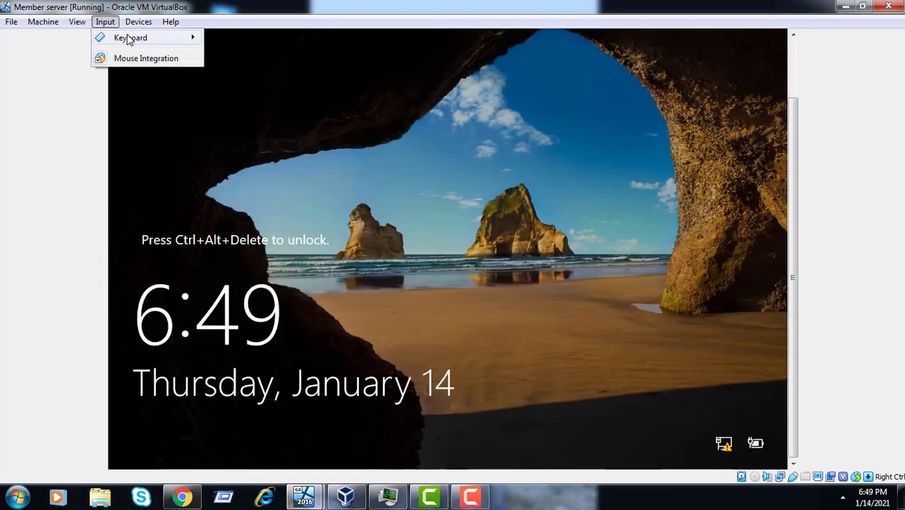
{"action": "mouse_move", "coordinate": [131, 39]}
{"action": "left_click", "coordinate": [268, 61]}
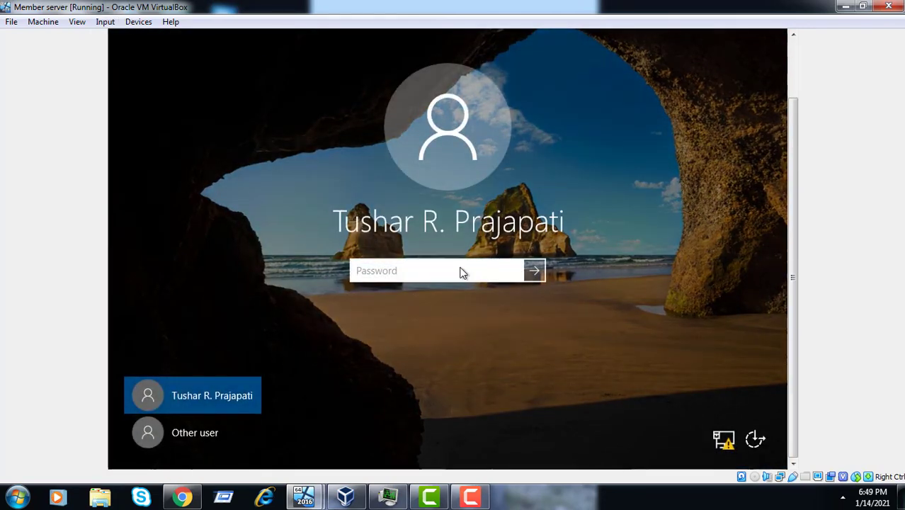
{"action": "type", "text": "•••••••••"}
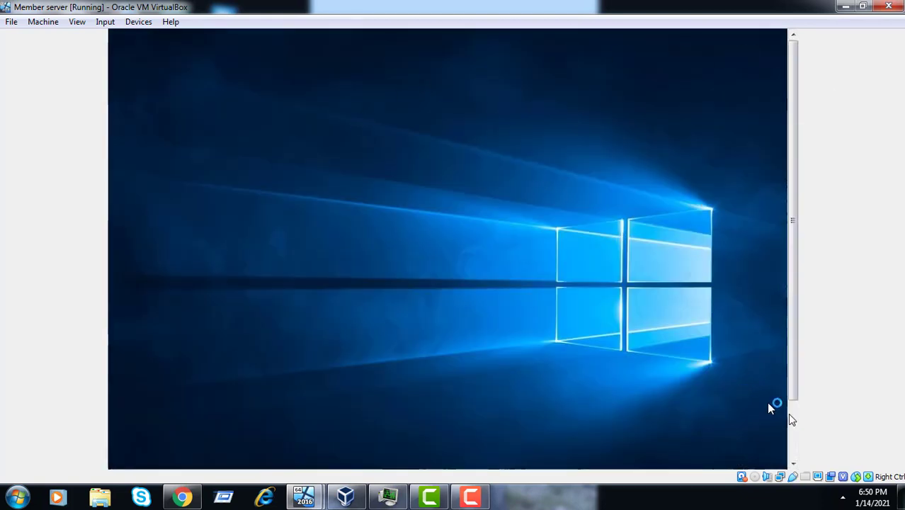
Sign out of the member server's current account, then send Ctrl-Alt-Del at the lock screen.
{"action": "left_click", "coordinate": [793, 439]}
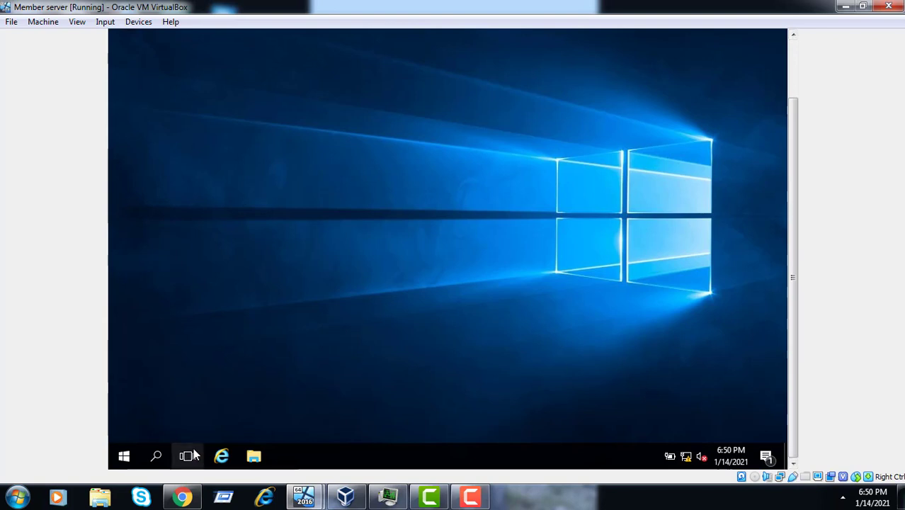
{"action": "left_click", "coordinate": [125, 458]}
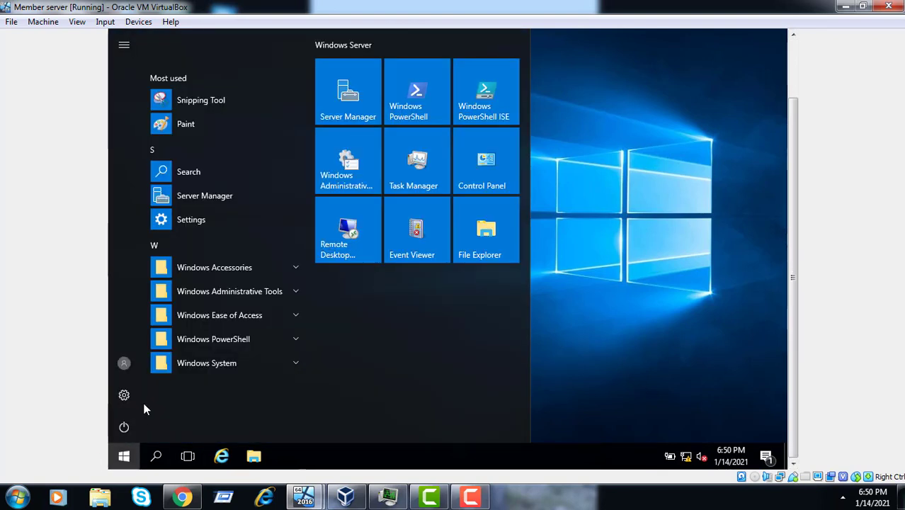
{"action": "left_click", "coordinate": [126, 370]}
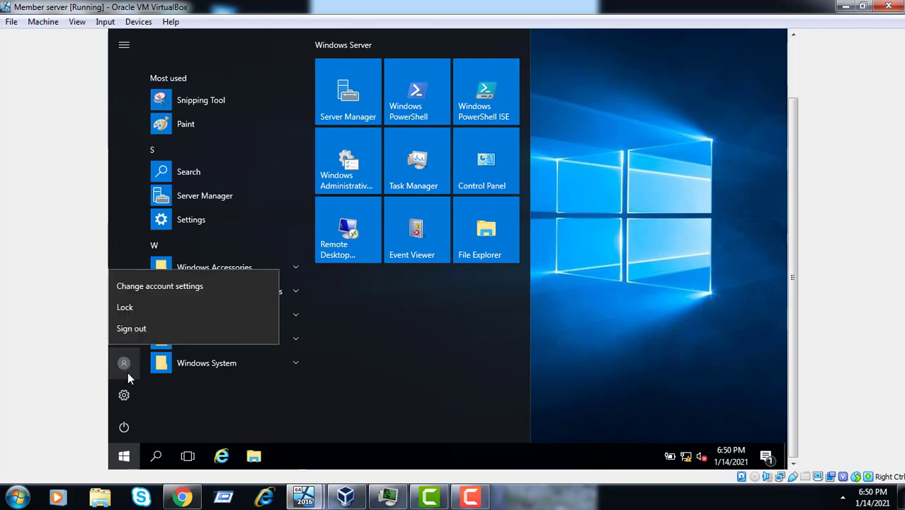
{"action": "left_click", "coordinate": [157, 333]}
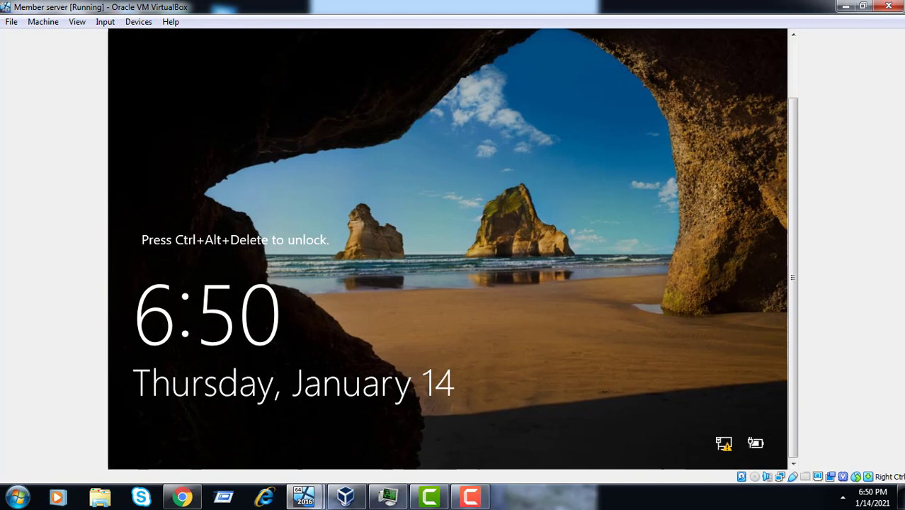
{"action": "left_click", "coordinate": [106, 22]}
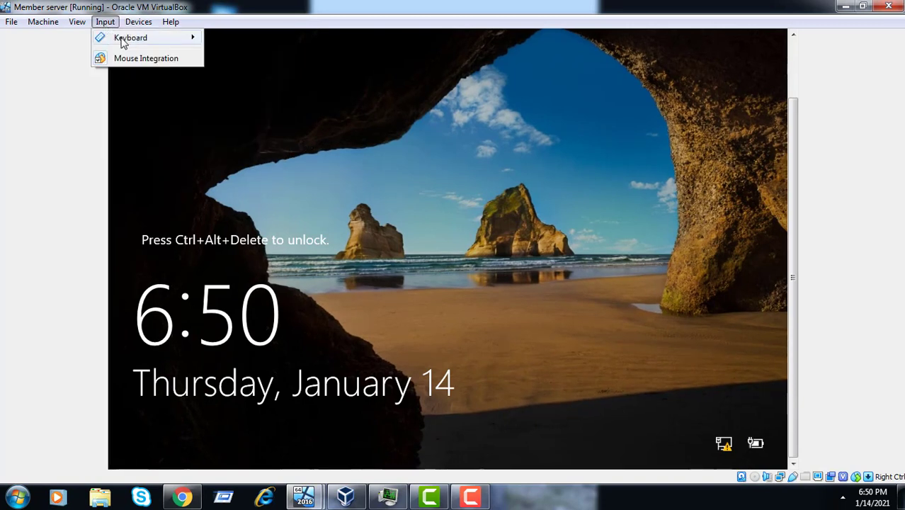
Sign in as Other user with the domain user name and its password, fixing a mistyped password.
{"action": "mouse_move", "coordinate": [124, 41]}
{"action": "left_click", "coordinate": [251, 64]}
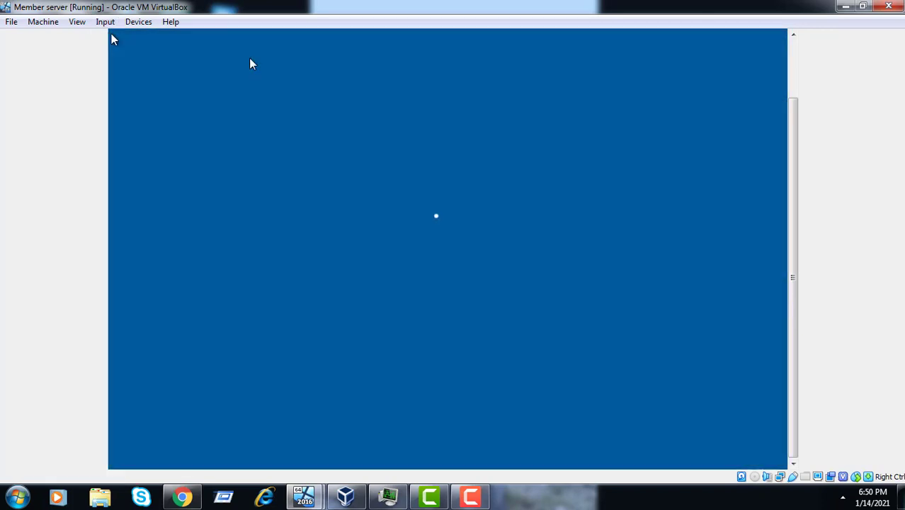
{"action": "left_click", "coordinate": [189, 442]}
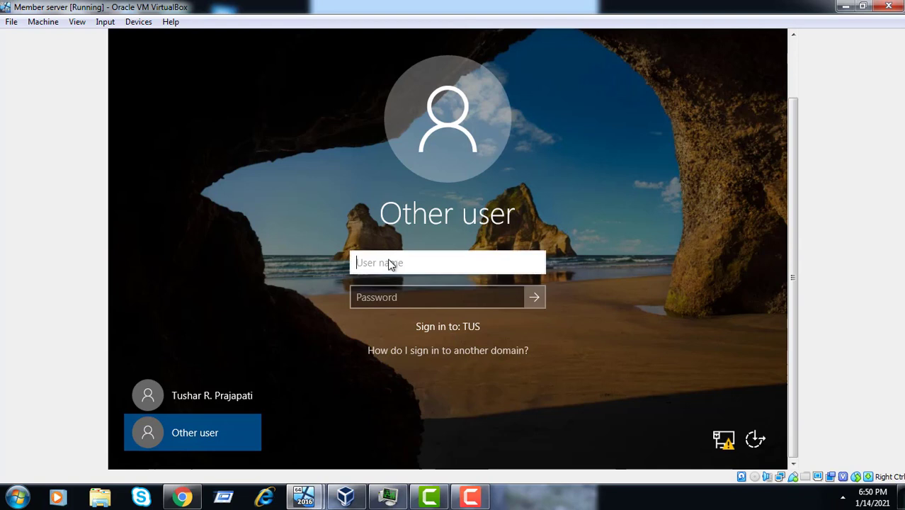
{"action": "type", "text": "Bharat"}
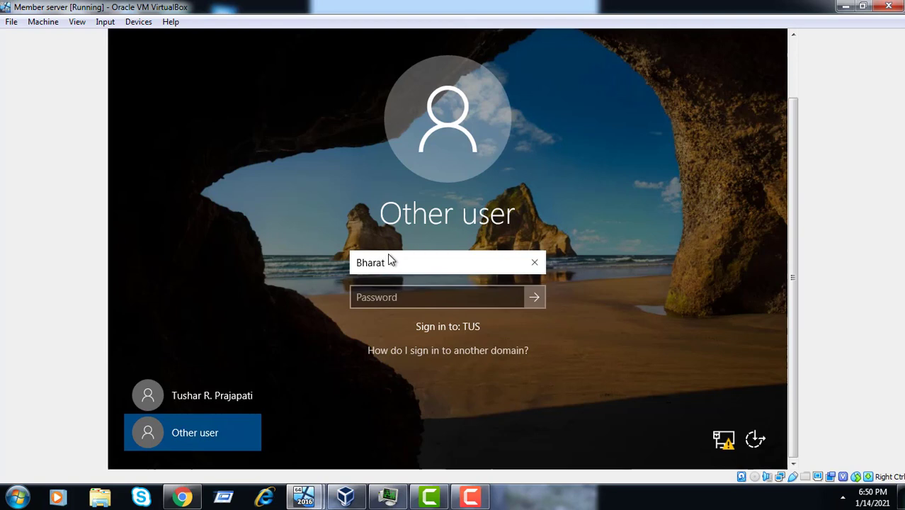
{"action": "type", "text": "1985"}
{"action": "key", "text": "Tab"}
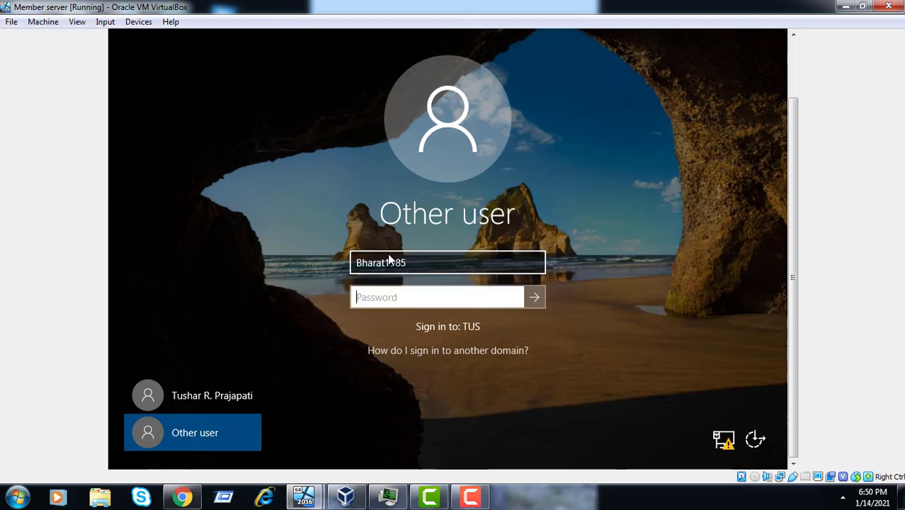
{"action": "type", "text": "P@ssw0r"}
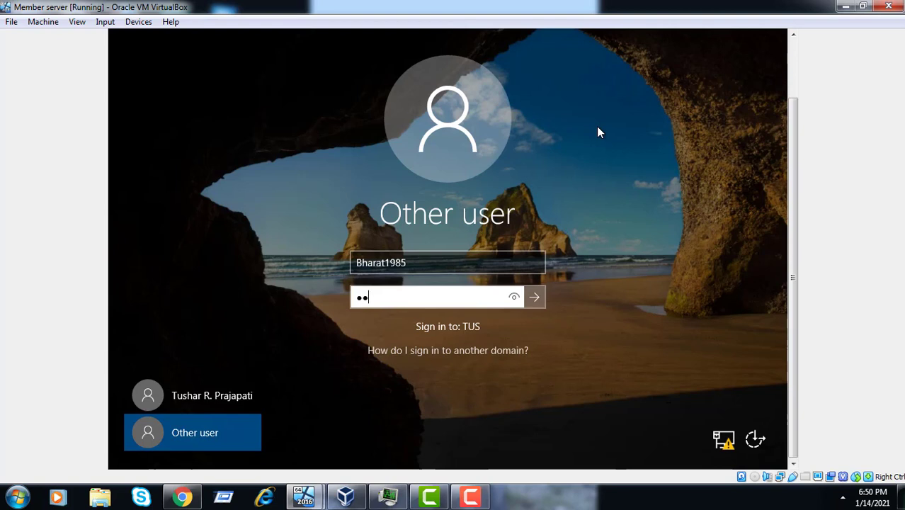
{"action": "type", "text": "d"}
{"action": "key", "text": "BackSpace"}
{"action": "key", "text": "BackSpace"}
{"action": "key", "text": "BackSpace"}
{"action": "key", "text": "BackSpace"}
{"action": "key", "text": "BackSpace"}
{"action": "key", "text": "BackSpace"}
{"action": "key", "text": "BackSpace"}
{"action": "key", "text": "BackSpace"}
{"action": "type", "text": "P@ssw0rd"}
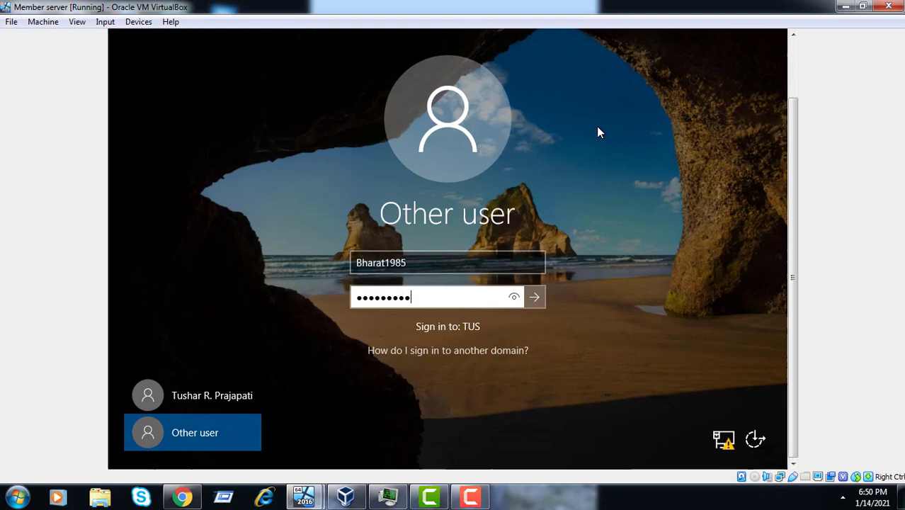
{"action": "type", "text": "12"}
{"action": "key", "text": "Return"}
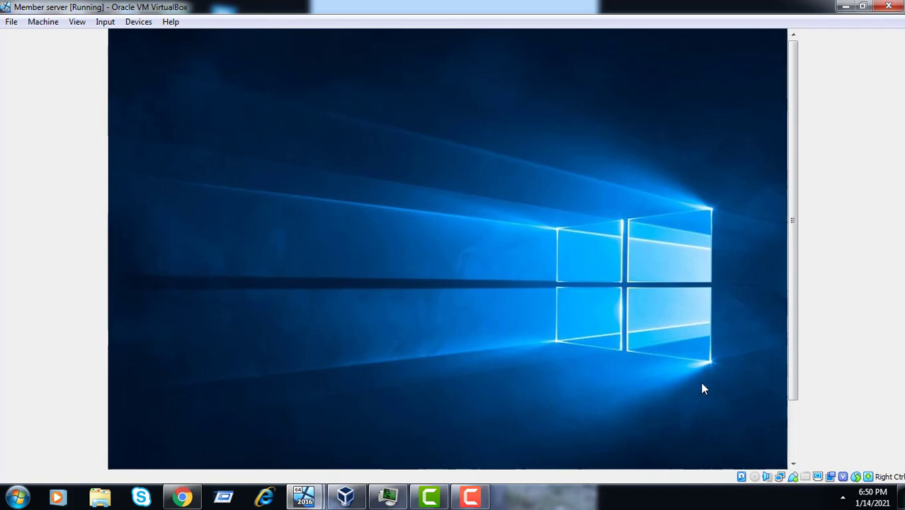
Show the new user's full desktop and taskbar, confirming no Recycle Bin icon is present.
{"action": "left_click", "coordinate": [797, 434]}
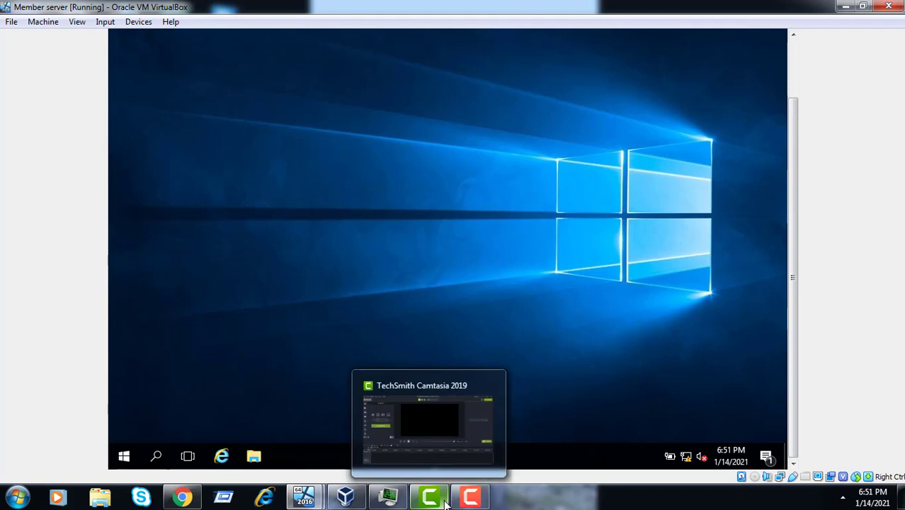
{"action": "mouse_move", "coordinate": [473, 502]}
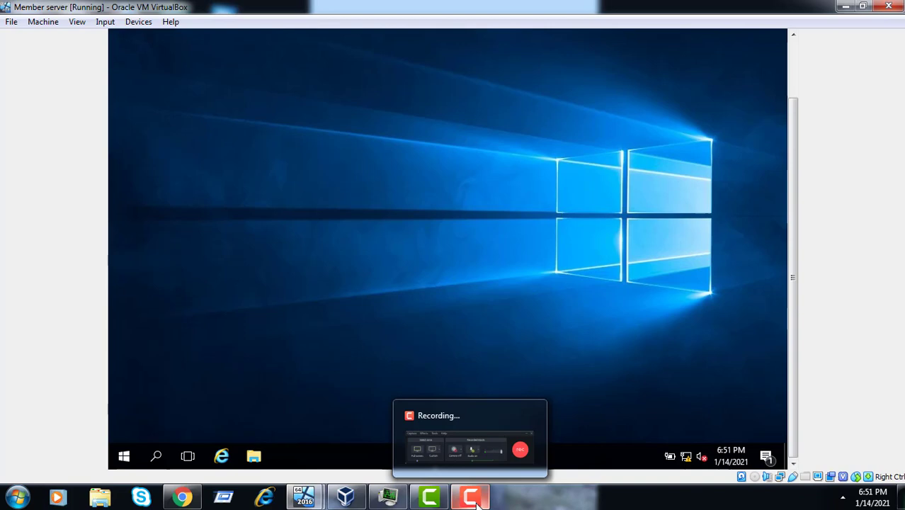
{"action": "mouse_move", "coordinate": [494, 420]}
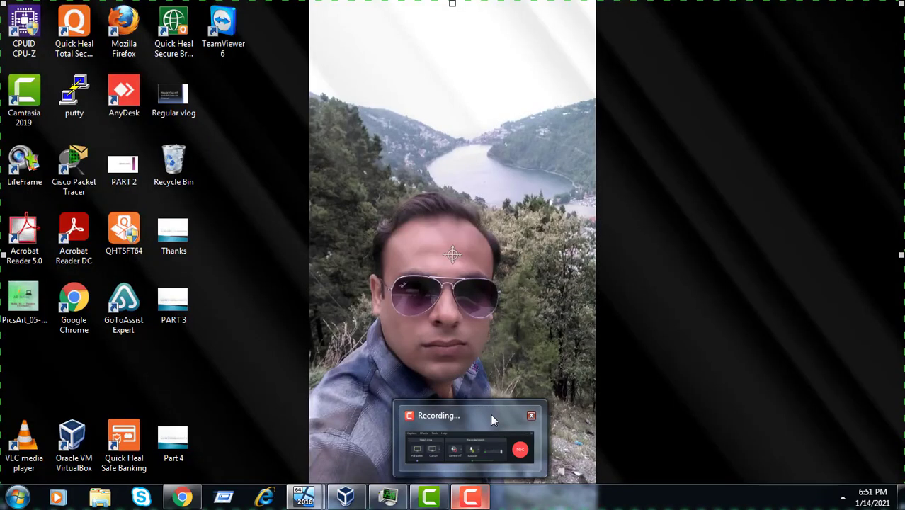